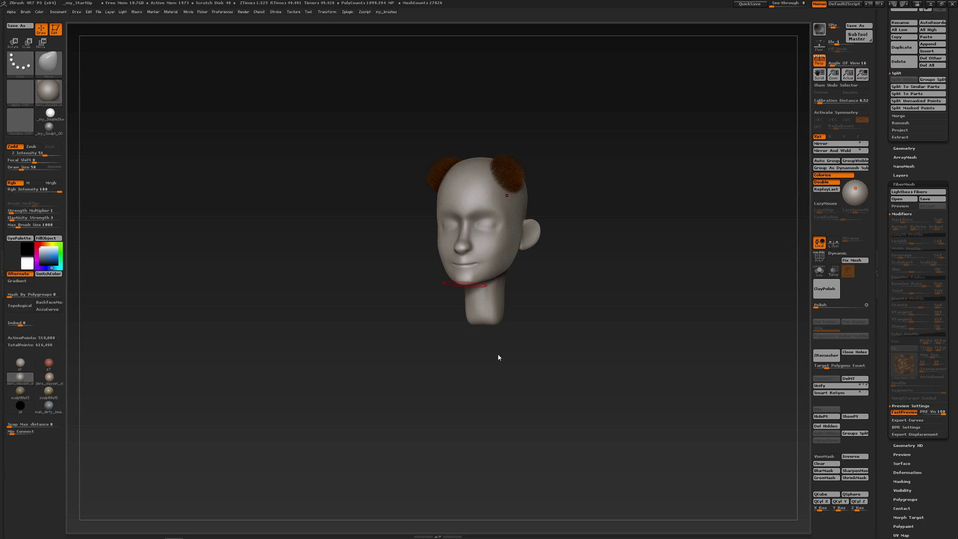
Compare the FiberMesh hair tufts with fast preview off and on, and lower the preview fibers visibility to 0.
{"action": "left_click_drag", "start_coordinate": [563, 285], "coordinate": [566, 285]}
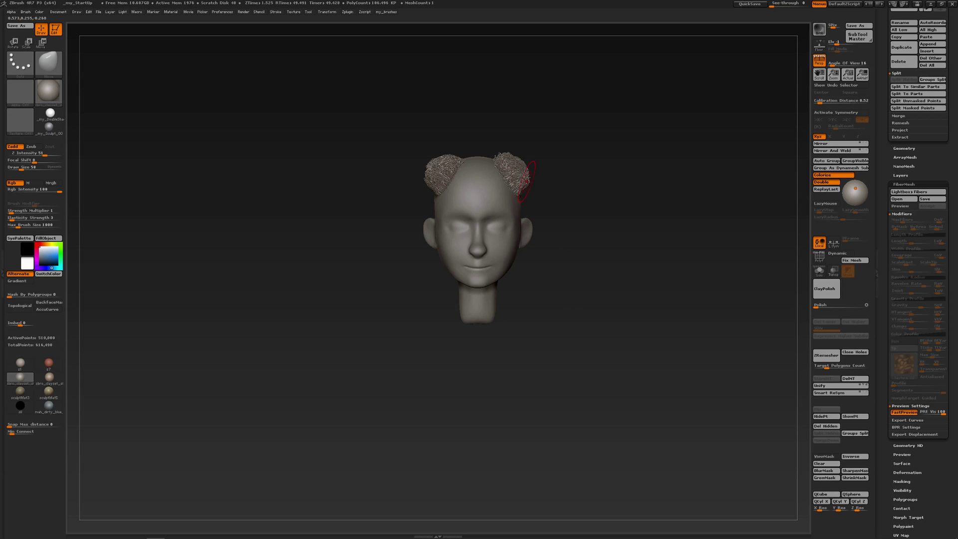
{"action": "mouse_move", "coordinate": [519, 168]}
{"action": "right_mouse_down", "text": "ctrl"}
{"action": "mouse_move", "coordinate": [519, 242]}
{"action": "mouse_move", "coordinate": [462, 253]}
{"action": "mouse_move", "coordinate": [471, 251]}
{"action": "right_mouse_up", "text": "ctrl"}
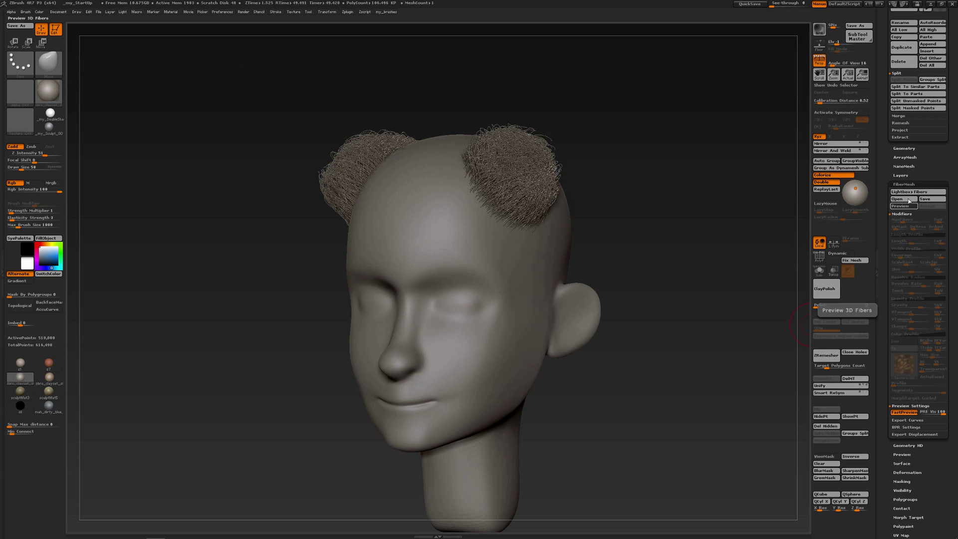
{"action": "left_click", "coordinate": [903, 412]}
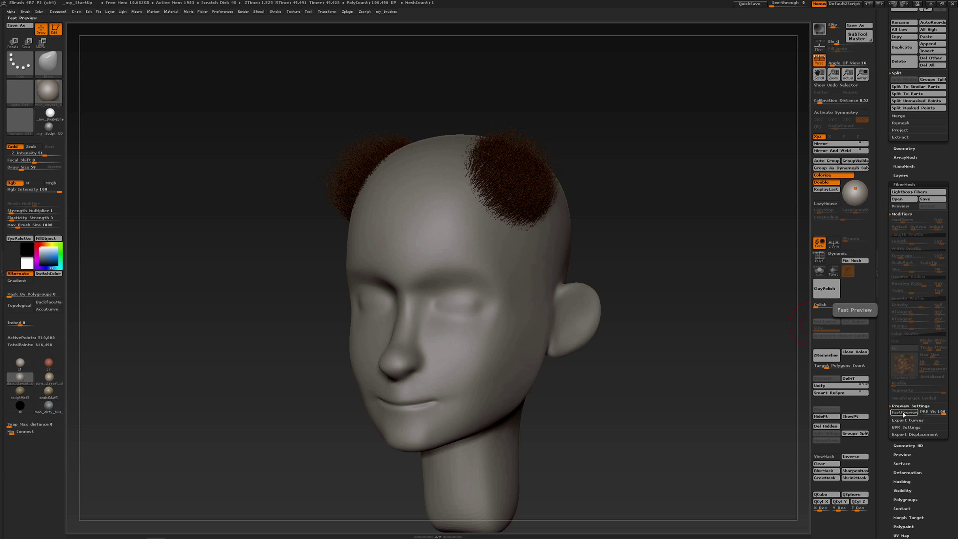
{"action": "left_click", "coordinate": [903, 412]}
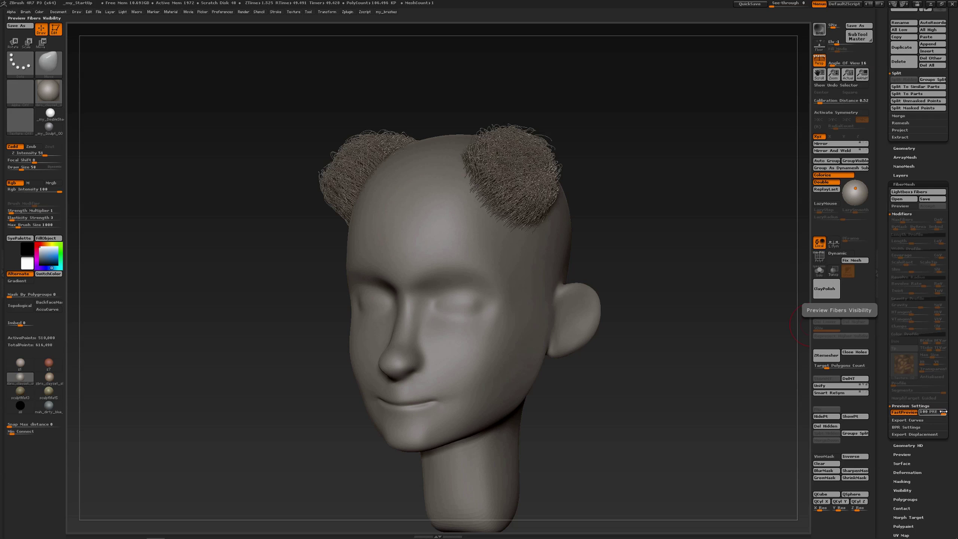
{"action": "left_click_drag", "start_coordinate": [943, 413], "coordinate": [922, 413]}
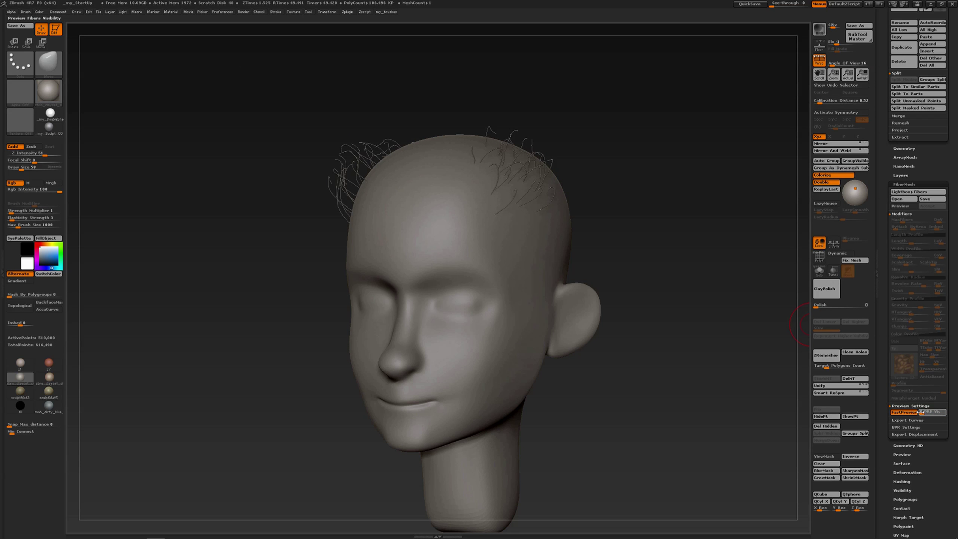
{"action": "left_click_drag", "start_coordinate": [598, 154], "coordinate": [607, 163]}
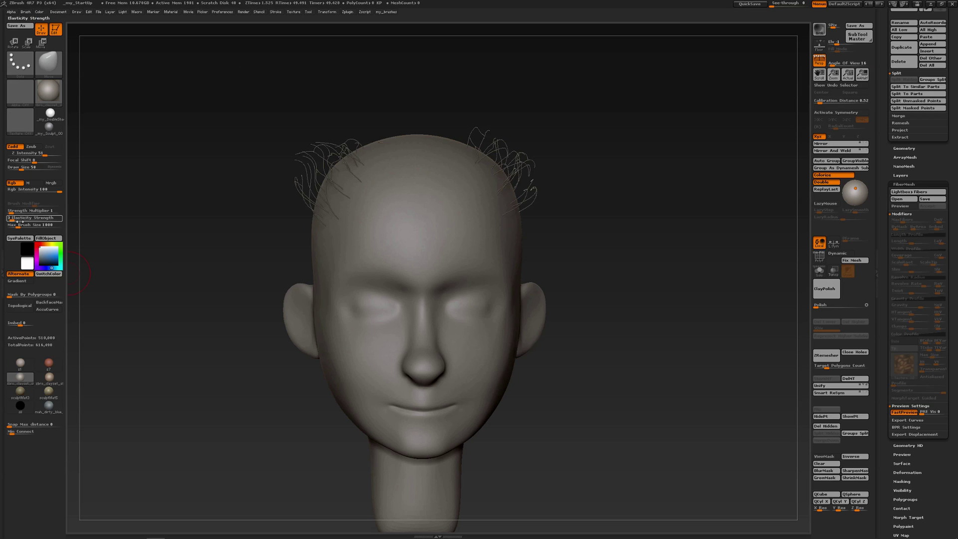
Set the brush elasticity strength to 7 and pull fibers outward from the tuft on the head's right side.
{"action": "left_click_drag", "start_coordinate": [14, 218], "coordinate": [7, 218]}
{"action": "left_click_drag", "start_coordinate": [8, 218], "coordinate": [14, 220]}
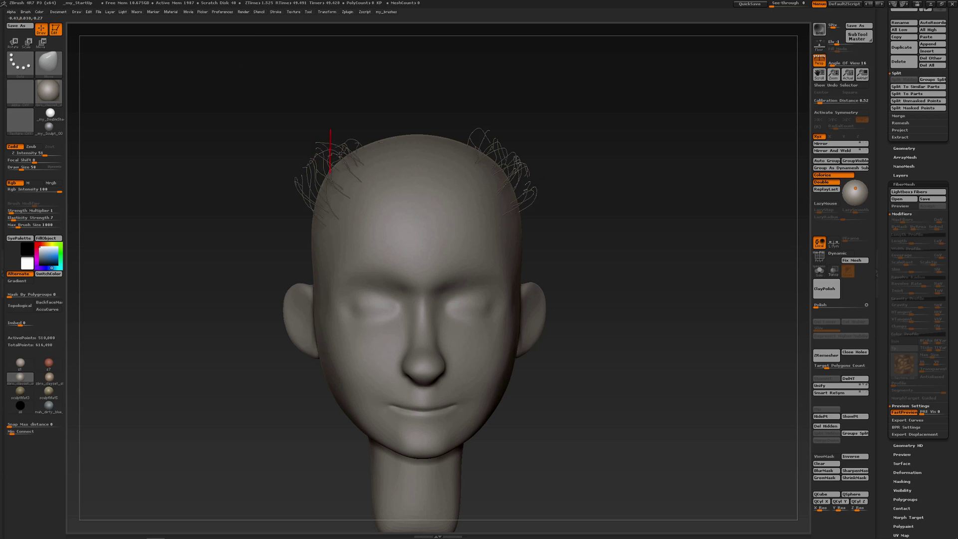
{"action": "mouse_move", "coordinate": [330, 150]}
{"action": "left_mouse_down"}
{"action": "mouse_move", "coordinate": [369, 145]}
{"action": "mouse_move", "coordinate": [341, 139]}
{"action": "left_mouse_up"}
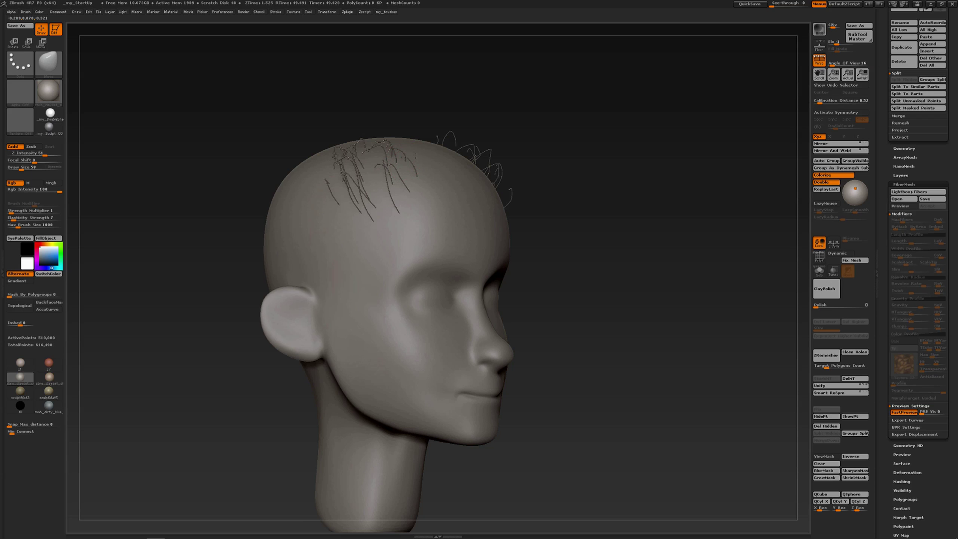
{"action": "mouse_move", "coordinate": [415, 156]}
{"action": "left_mouse_down"}
{"action": "mouse_move", "coordinate": [397, 154]}
{"action": "mouse_move", "coordinate": [448, 130]}
{"action": "left_mouse_up"}
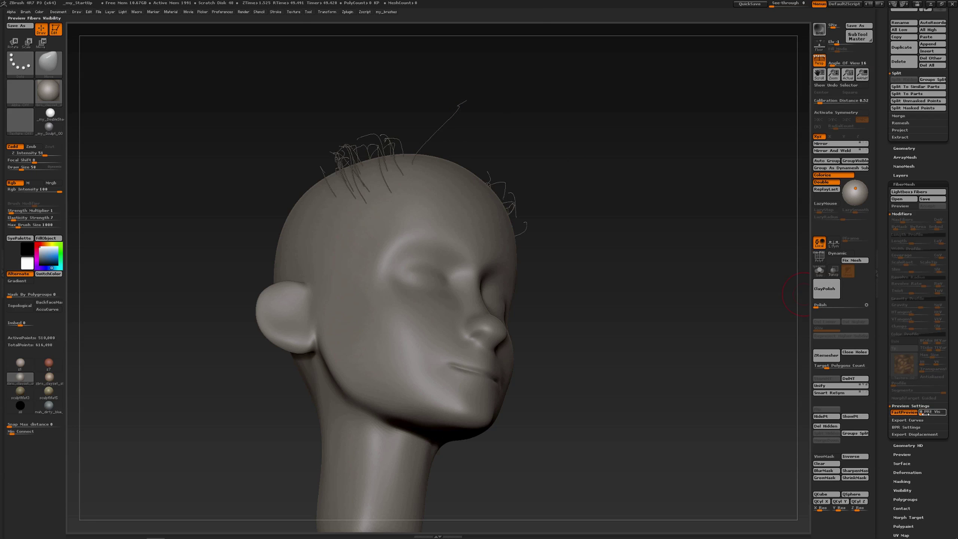
Raise the preview fibers visibility, enlarge the brush to 104 and comb the stretched strands back into the tuft.
{"action": "left_click", "coordinate": [925, 412]}
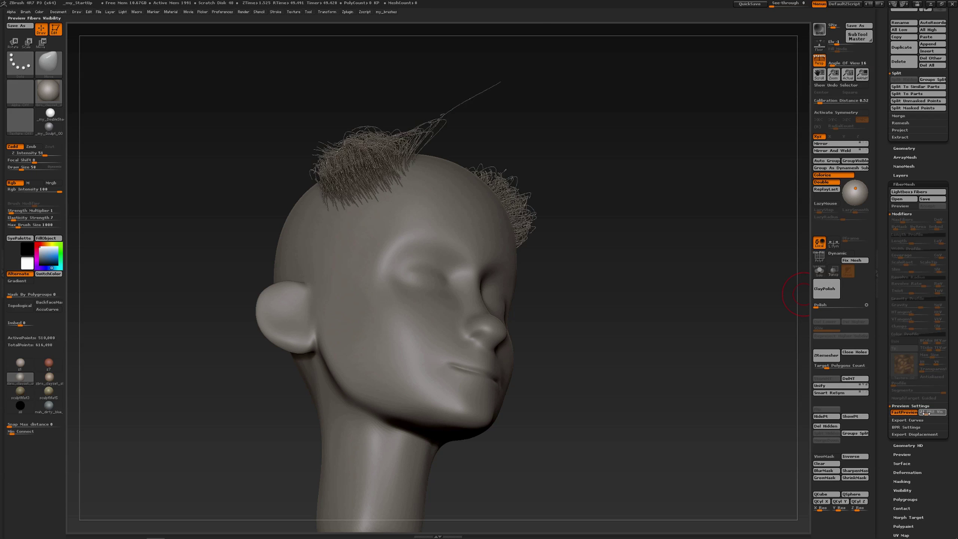
{"action": "left_click_drag", "start_coordinate": [927, 413], "coordinate": [928, 413]}
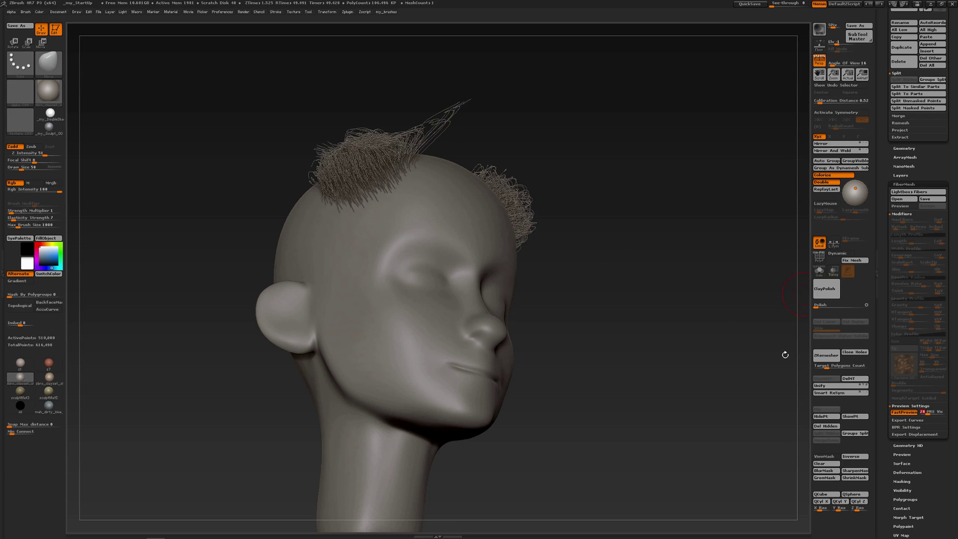
{"action": "mouse_move", "coordinate": [529, 173]}
{"action": "left_mouse_down"}
{"action": "mouse_move", "coordinate": [330, 199]}
{"action": "mouse_move", "coordinate": [289, 170]}
{"action": "mouse_move", "coordinate": [429, 200]}
{"action": "mouse_move", "coordinate": [535, 161]}
{"action": "mouse_move", "coordinate": [524, 159]}
{"action": "left_mouse_up"}
{"action": "key", "text": "s"}
{"action": "mouse_move", "coordinate": [443, 123]}
{"action": "left_mouse_down"}
{"action": "mouse_move", "coordinate": [439, 97]}
{"action": "mouse_move", "coordinate": [438, 116]}
{"action": "mouse_move", "coordinate": [330, 120]}
{"action": "mouse_move", "coordinate": [327, 143]}
{"action": "left_mouse_up"}
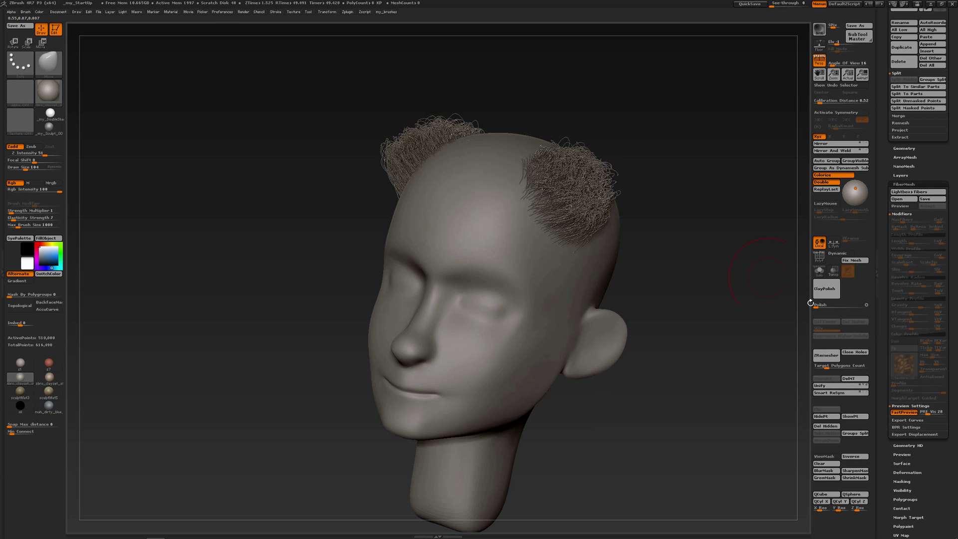
Stretch a strand from the right-side tuft, set the preview fibers visibility to 53 and brush the strand back in.
{"action": "left_click", "coordinate": [926, 413]}
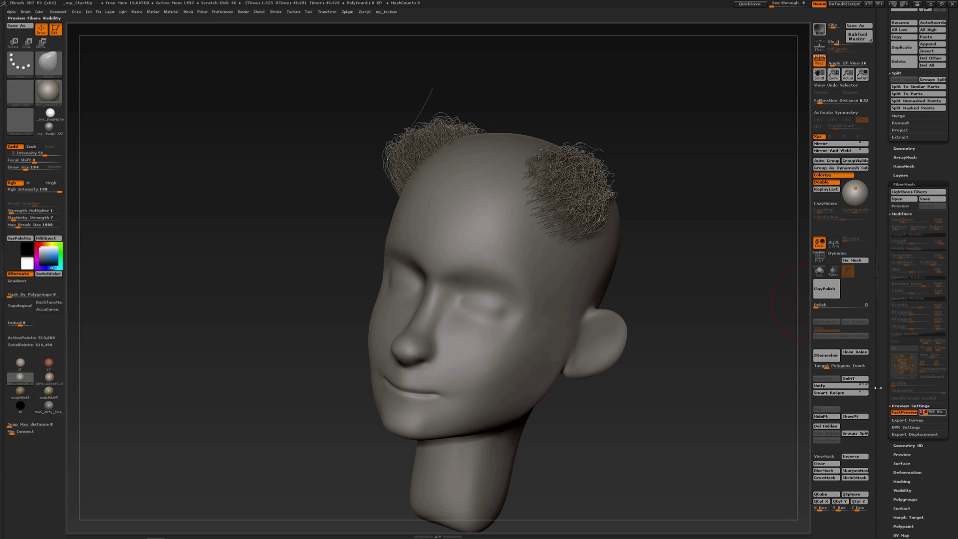
{"action": "left_click_drag", "start_coordinate": [436, 100], "coordinate": [574, 115]}
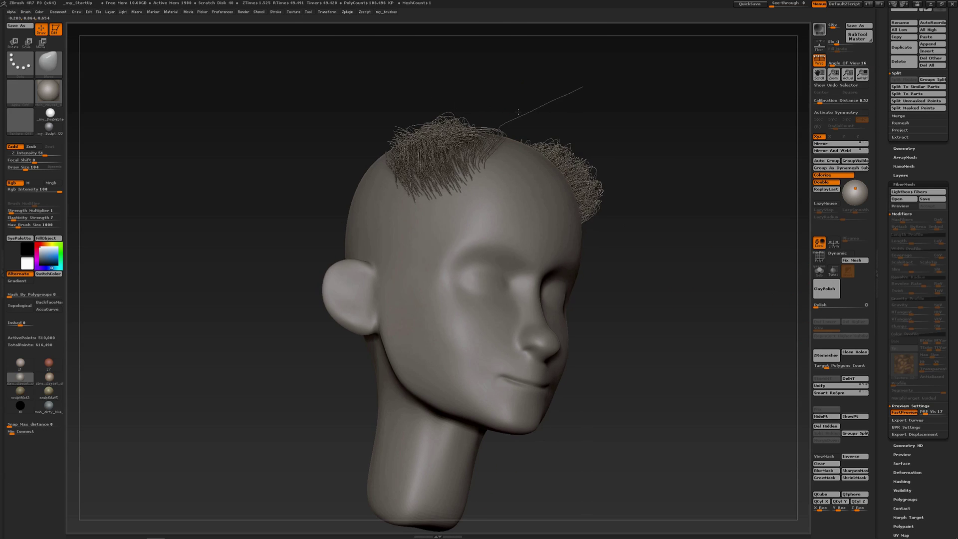
{"action": "left_click", "coordinate": [931, 413]}
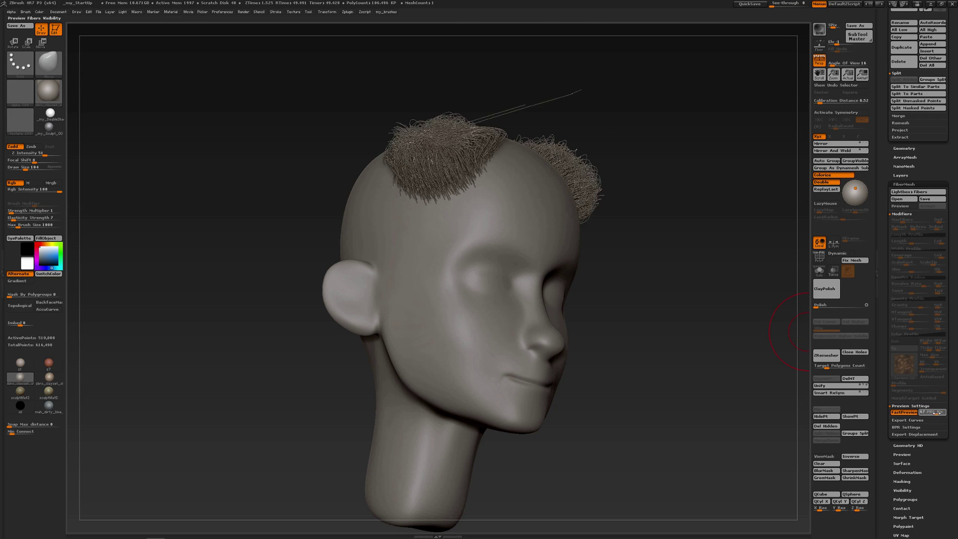
{"action": "left_click_drag", "start_coordinate": [941, 413], "coordinate": [931, 412]}
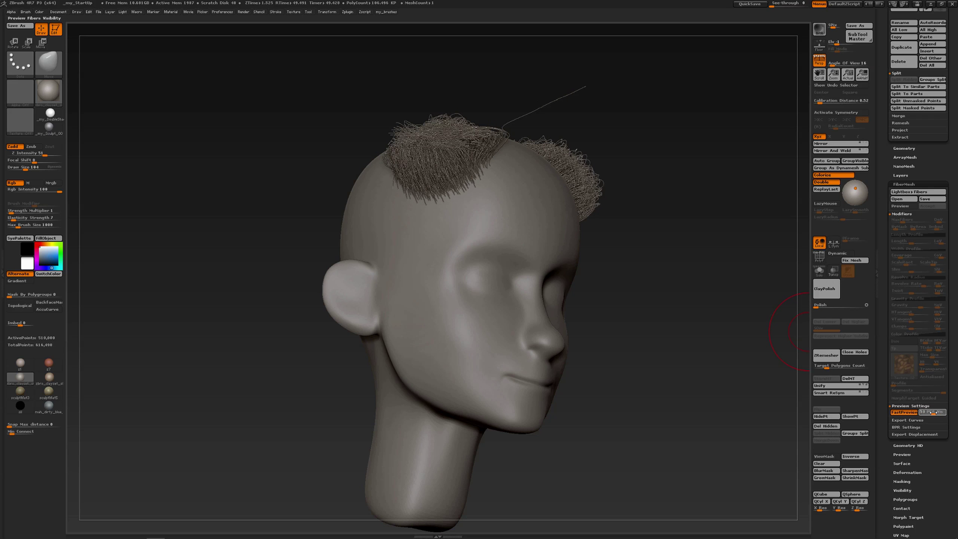
{"action": "left_click_drag", "start_coordinate": [556, 101], "coordinate": [484, 127]}
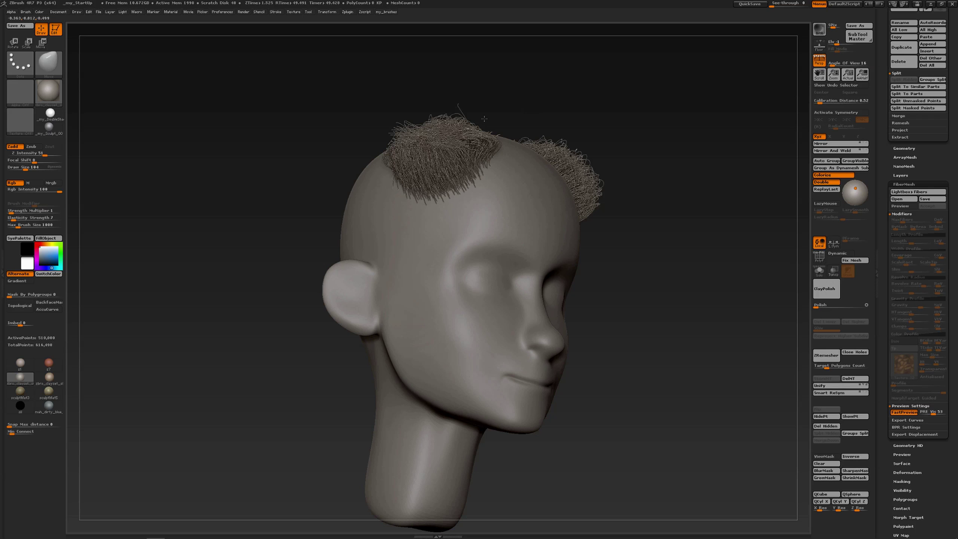
{"action": "mouse_move", "coordinate": [458, 105]}
{"action": "left_mouse_down"}
{"action": "mouse_move", "coordinate": [474, 122]}
{"action": "mouse_move", "coordinate": [438, 113]}
{"action": "mouse_move", "coordinate": [424, 122]}
{"action": "left_mouse_up"}
Reduce the draw size to 23 and pull a few thin strands out of the hair tufts.
{"action": "key", "text": "s"}
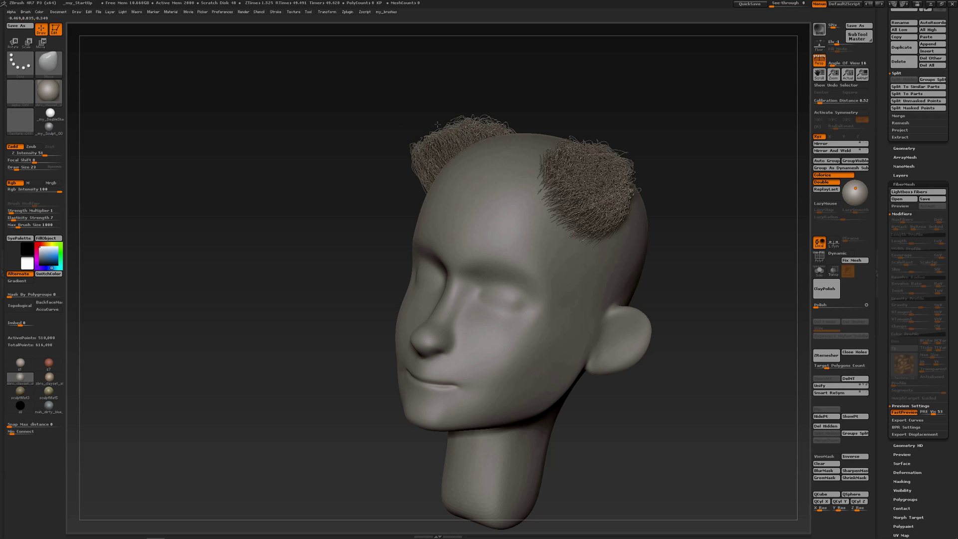
{"action": "left_click_drag", "start_coordinate": [663, 160], "coordinate": [640, 153]}
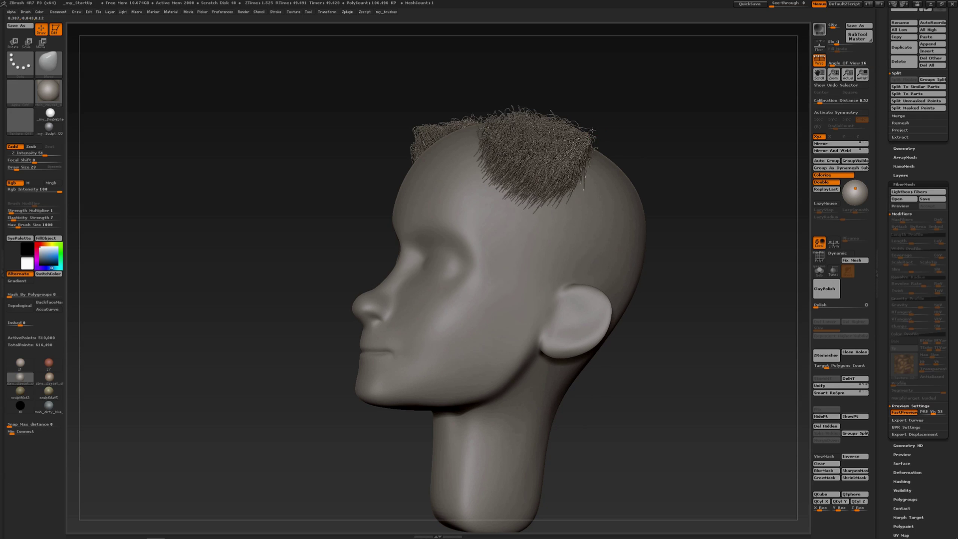
{"action": "left_click_drag", "start_coordinate": [560, 101], "coordinate": [509, 124]}
{"action": "mouse_move", "coordinate": [565, 140]}
{"action": "left_mouse_down"}
{"action": "mouse_move", "coordinate": [566, 108]}
{"action": "mouse_move", "coordinate": [580, 95]}
{"action": "mouse_move", "coordinate": [572, 91]}
{"action": "mouse_move", "coordinate": [564, 98]}
{"action": "mouse_move", "coordinate": [591, 146]}
{"action": "mouse_move", "coordinate": [603, 145]}
{"action": "left_mouse_up"}
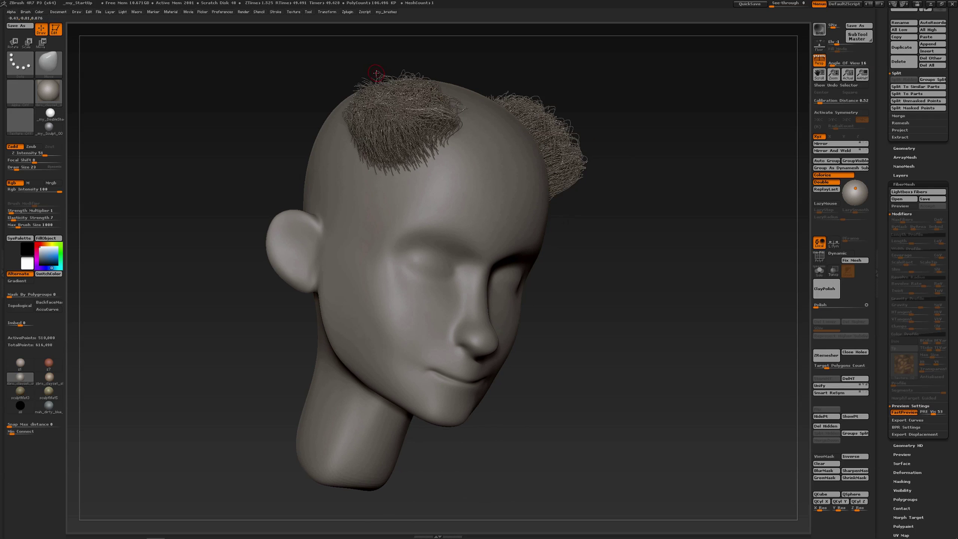
{"action": "left_click_drag", "start_coordinate": [375, 73], "coordinate": [334, 54]}
{"action": "mouse_move", "coordinate": [407, 76]}
{"action": "right_mouse_down"}
{"action": "mouse_move", "coordinate": [409, 118]}
{"action": "mouse_move", "coordinate": [423, 97]}
{"action": "right_mouse_up"}
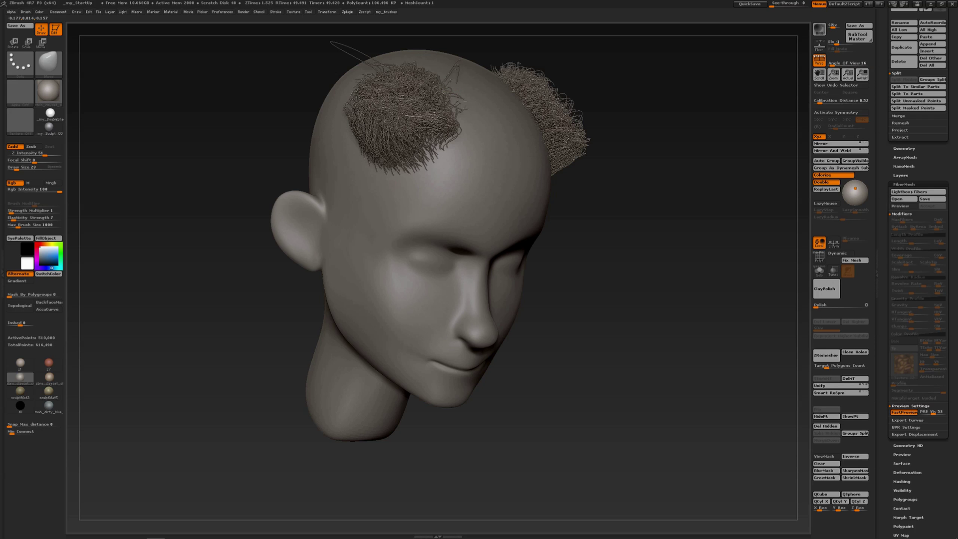
{"action": "left_click_drag", "start_coordinate": [454, 56], "coordinate": [452, 56]}
{"action": "right_click_drag", "start_coordinate": [459, 73], "coordinate": [416, 65]}
{"action": "left_click_drag", "start_coordinate": [451, 65], "coordinate": [417, 58]}
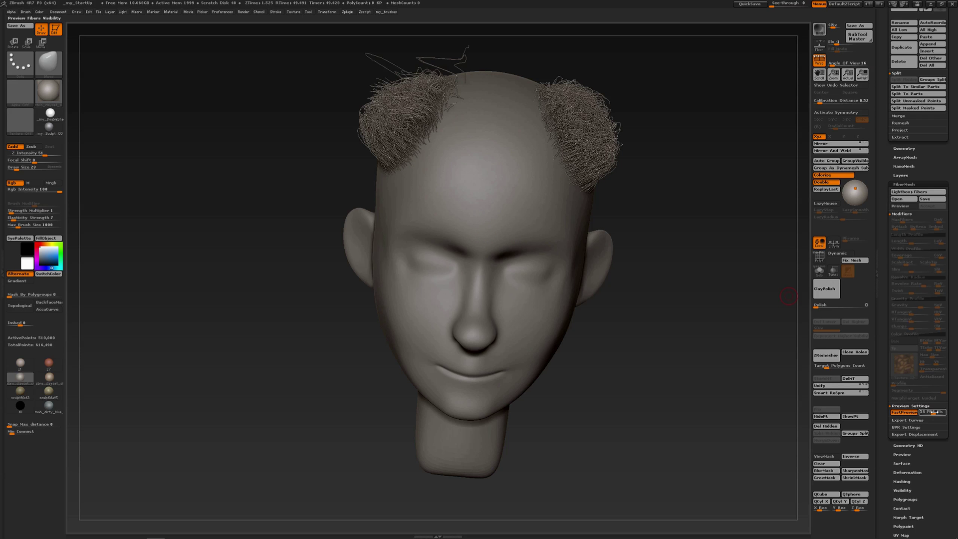
Set the preview fibers visibility to 100 and groom the tufts' stray strands with a slightly larger brush.
{"action": "left_click", "coordinate": [945, 414]}
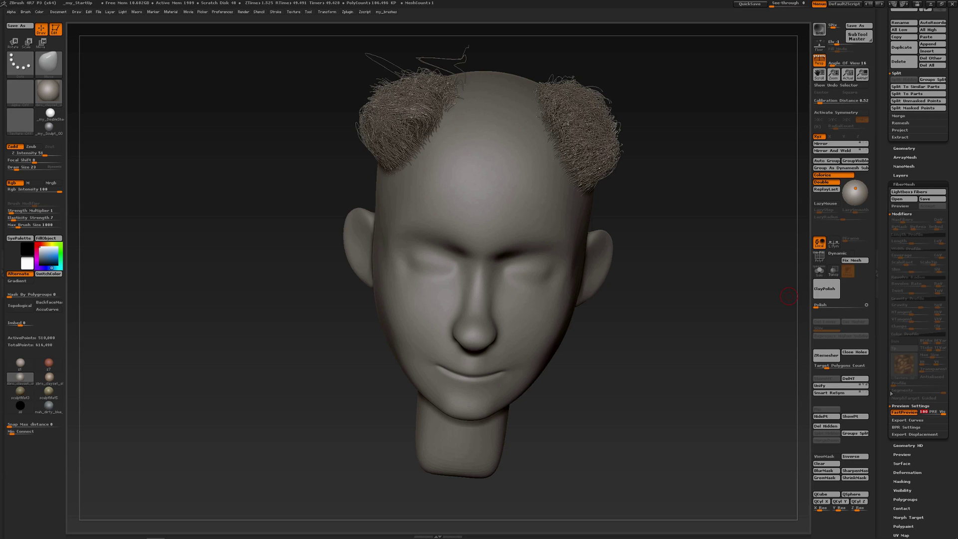
{"action": "left_click_drag", "start_coordinate": [643, 288], "coordinate": [634, 235], "text": "alt"}
{"action": "key", "text": "shift"}
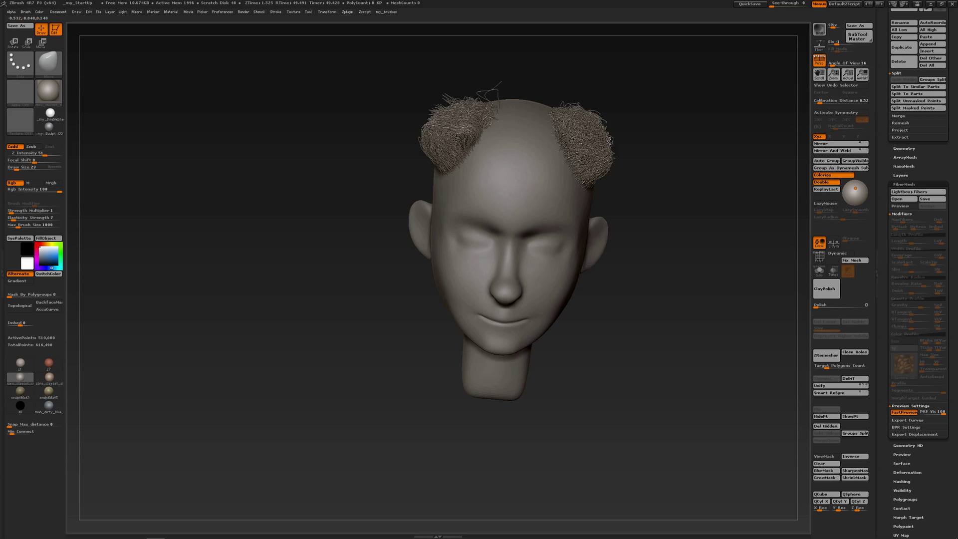
{"action": "key", "text": "s"}
{"action": "left_click_drag", "start_coordinate": [448, 98], "coordinate": [452, 98]}
{"action": "mouse_move", "coordinate": [488, 91]}
{"action": "left_mouse_down"}
{"action": "mouse_move", "coordinate": [485, 101]}
{"action": "mouse_move", "coordinate": [389, 89]}
{"action": "mouse_move", "coordinate": [491, 75]}
{"action": "left_mouse_up"}
{"action": "left_click_drag", "start_coordinate": [719, 198], "coordinate": [729, 202], "text": "shift"}
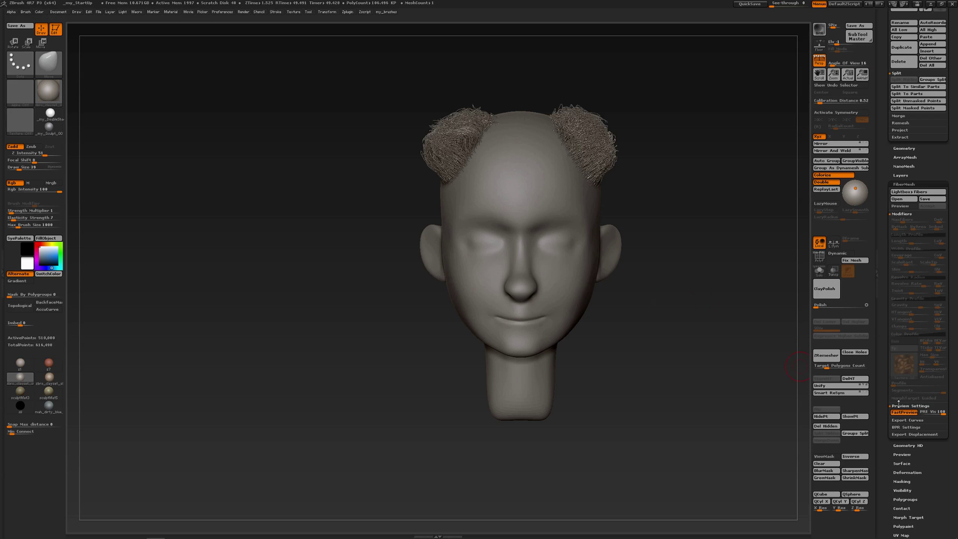
Lower the preview fibers visibility to 0, set the draw size to 175 and pull the left-side tuft's fibers upward into long strands.
{"action": "left_click_drag", "start_coordinate": [940, 412], "coordinate": [920, 412]}
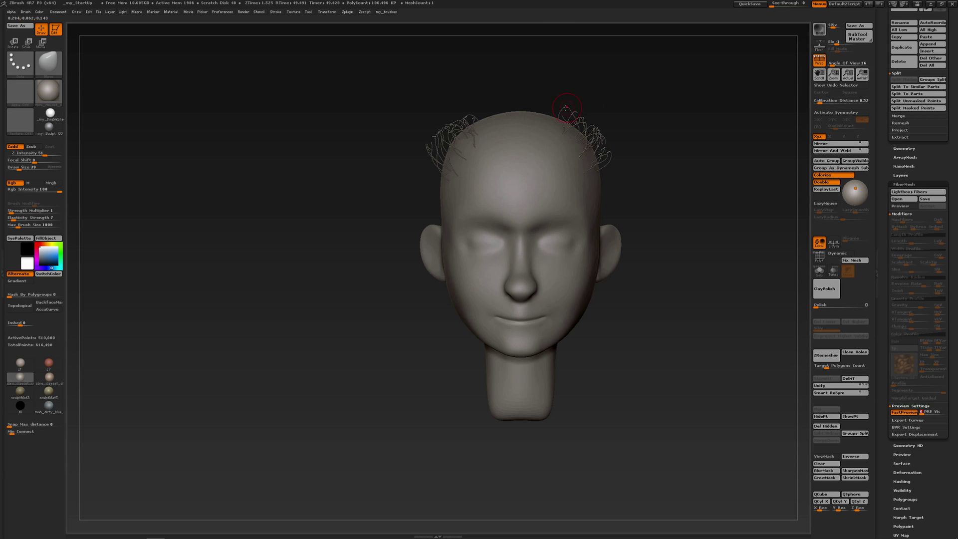
{"action": "key", "text": "bracketright"}
{"action": "key", "text": "bracketright"}
{"action": "left_click_drag", "start_coordinate": [587, 100], "coordinate": [544, 107]}
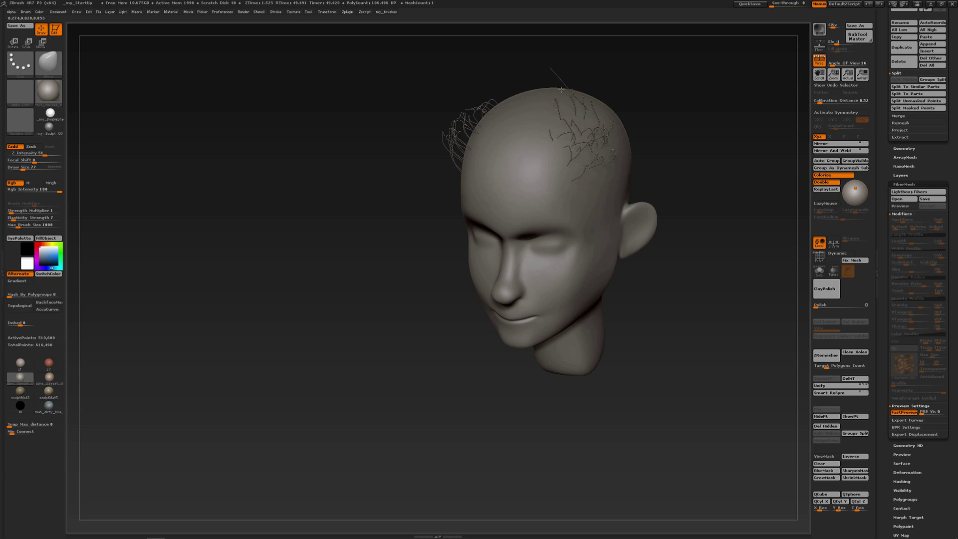
{"action": "key", "text": "s"}
{"action": "left_click_drag", "start_coordinate": [573, 124], "coordinate": [580, 124]}
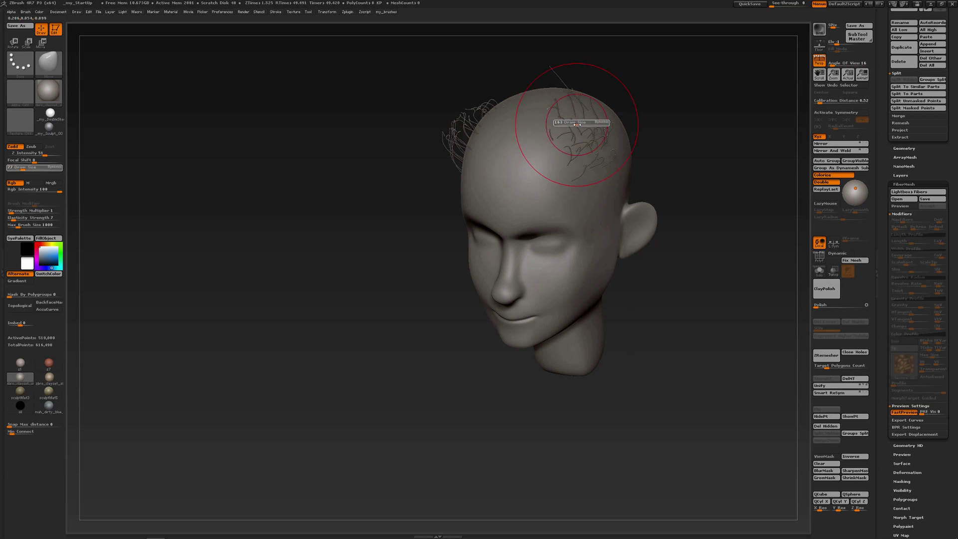
{"action": "mouse_move", "coordinate": [540, 150]}
{"action": "left_mouse_down"}
{"action": "mouse_move", "coordinate": [578, 92]}
{"action": "mouse_move", "coordinate": [643, 129]}
{"action": "mouse_move", "coordinate": [580, 96]}
{"action": "mouse_move", "coordinate": [567, 104]}
{"action": "left_mouse_up"}
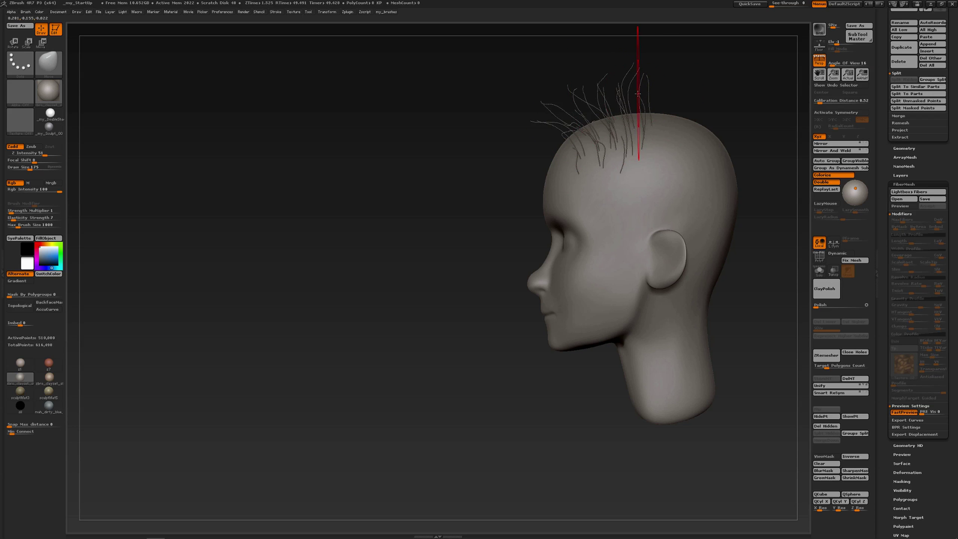
{"action": "mouse_move", "coordinate": [630, 89]}
{"action": "left_mouse_down"}
{"action": "mouse_move", "coordinate": [659, 83]}
{"action": "mouse_move", "coordinate": [609, 89]}
{"action": "mouse_move", "coordinate": [615, 100]}
{"action": "left_mouse_up"}
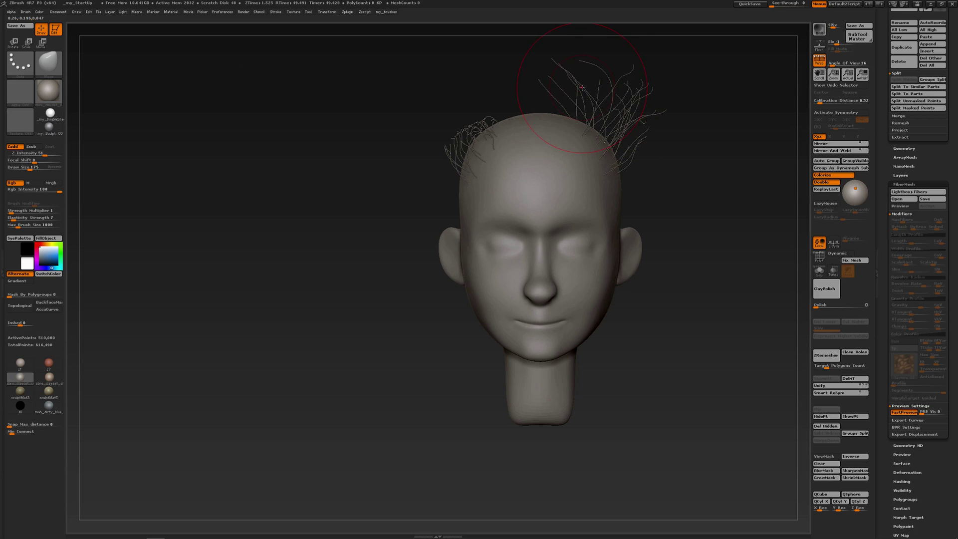
{"action": "left_click_drag", "start_coordinate": [581, 87], "coordinate": [601, 79]}
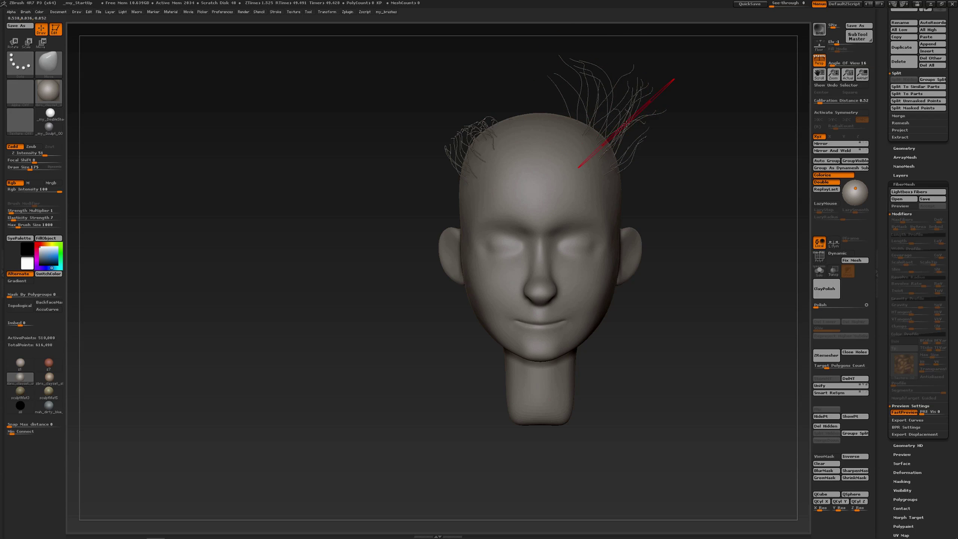
Set the preview fibers visibility to 100 and groom the long left-side tuft into a full, upright crest.
{"action": "left_click", "coordinate": [927, 412]}
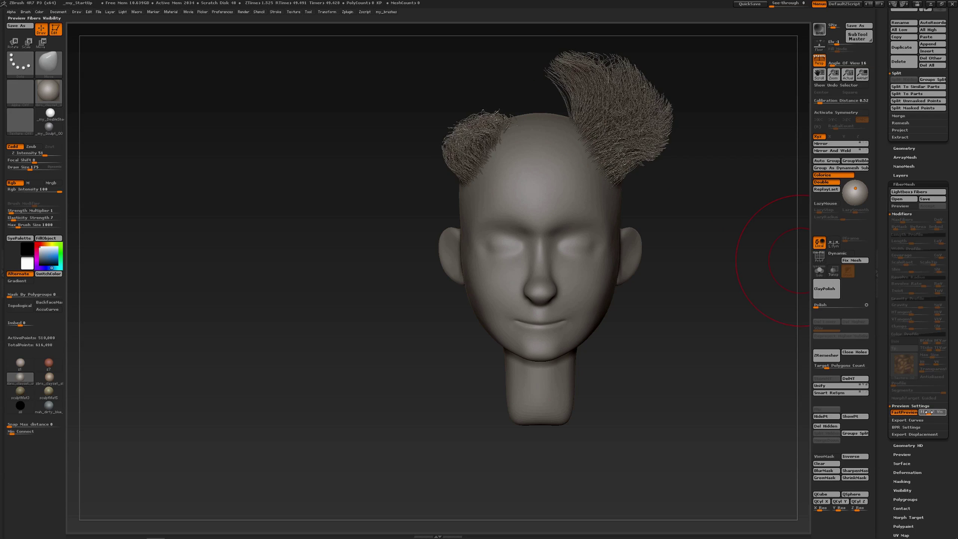
{"action": "left_click_drag", "start_coordinate": [928, 412], "coordinate": [954, 415]}
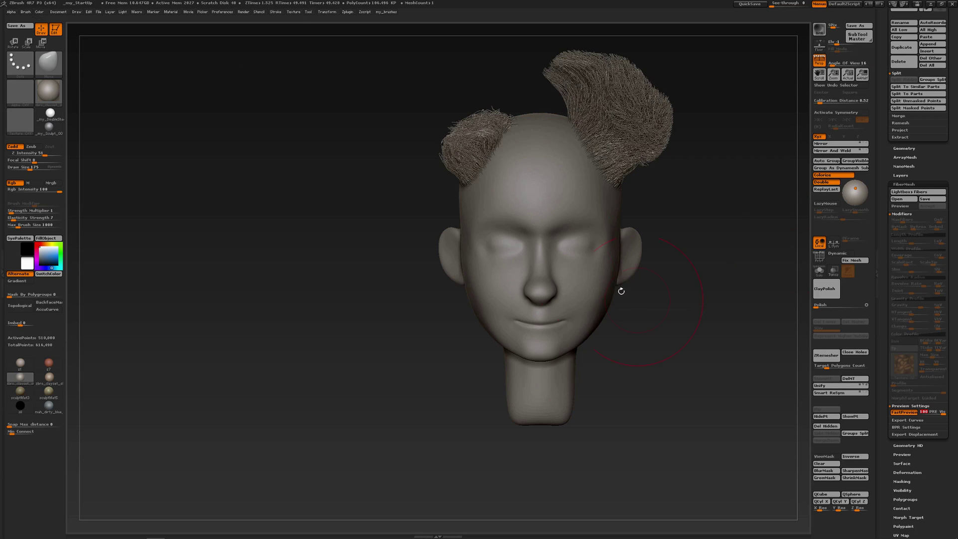
{"action": "right_click_drag", "start_coordinate": [514, 265], "coordinate": [595, 228], "text": "ctrl"}
{"action": "left_click_drag", "start_coordinate": [596, 228], "coordinate": [551, 196]}
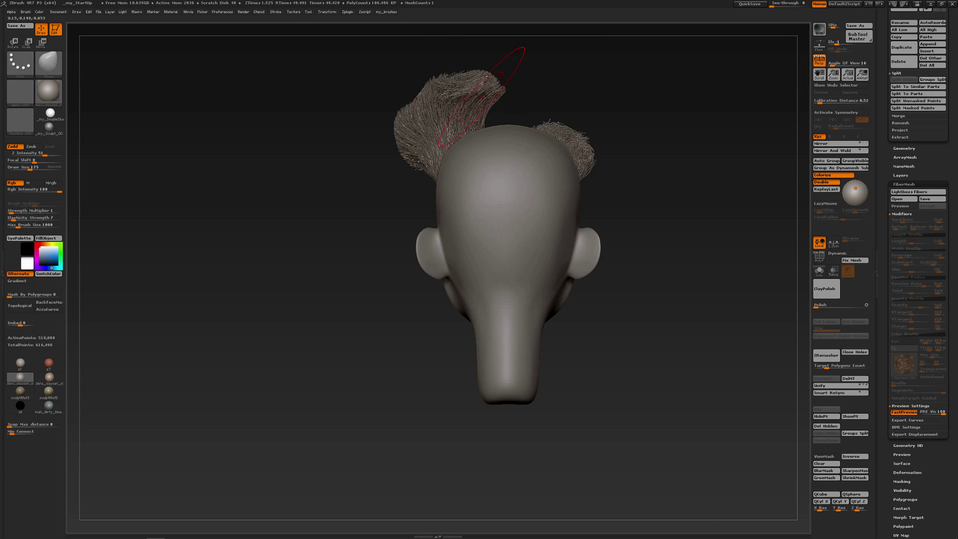
{"action": "mouse_move", "coordinate": [492, 193]}
{"action": "left_mouse_down"}
{"action": "mouse_move", "coordinate": [523, 205]}
{"action": "mouse_move", "coordinate": [501, 190]}
{"action": "left_mouse_up"}
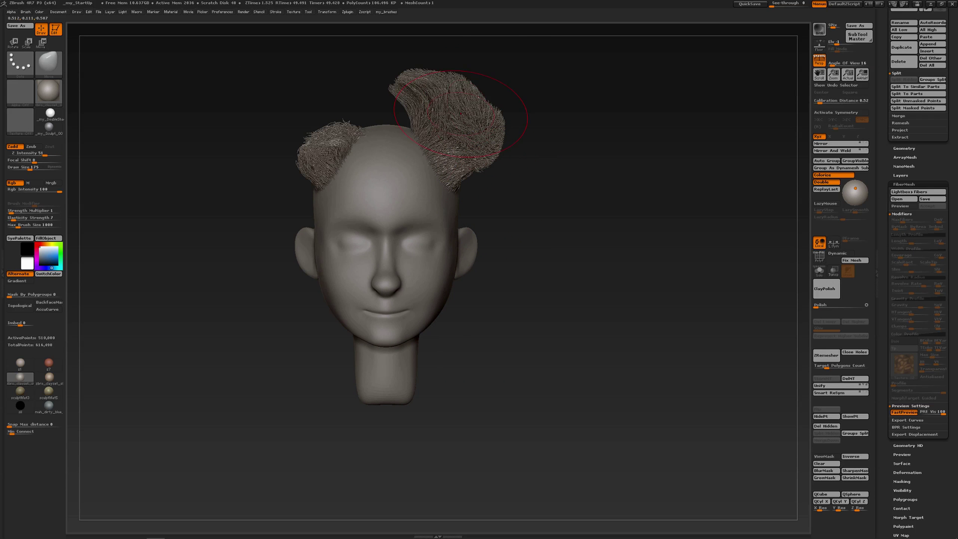
{"action": "mouse_move", "coordinate": [462, 102]}
{"action": "left_mouse_down"}
{"action": "mouse_move", "coordinate": [485, 106]}
{"action": "mouse_move", "coordinate": [476, 135]}
{"action": "left_mouse_up"}
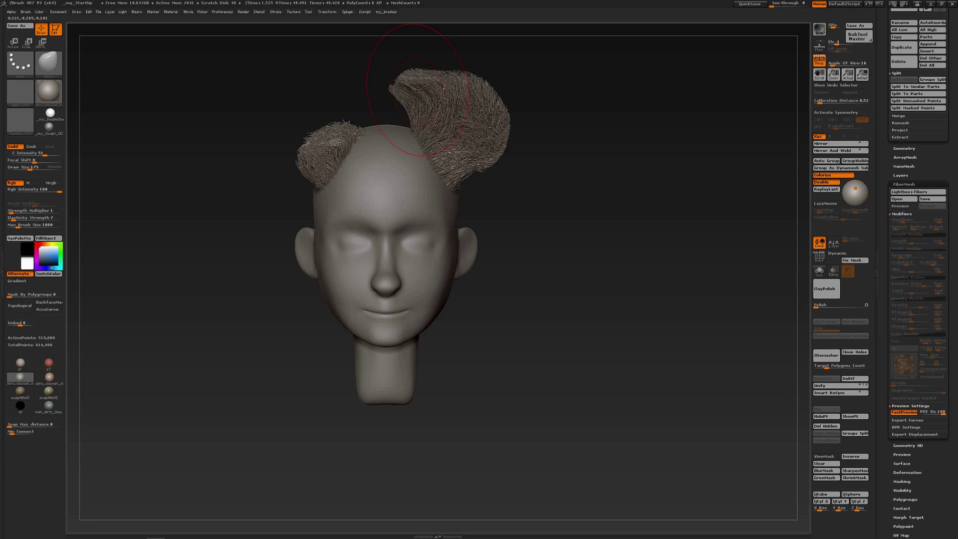
{"action": "left_click_drag", "start_coordinate": [418, 92], "coordinate": [415, 90]}
{"action": "left_click_drag", "start_coordinate": [542, 98], "coordinate": [437, 113]}
{"action": "left_click_drag", "start_coordinate": [515, 96], "coordinate": [518, 86]}
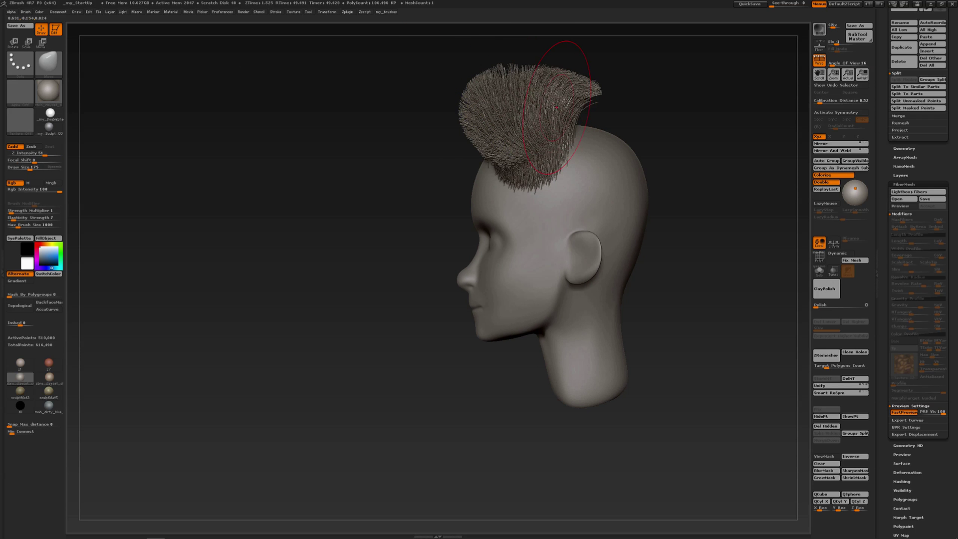
{"action": "left_click_drag", "start_coordinate": [555, 110], "coordinate": [554, 99]}
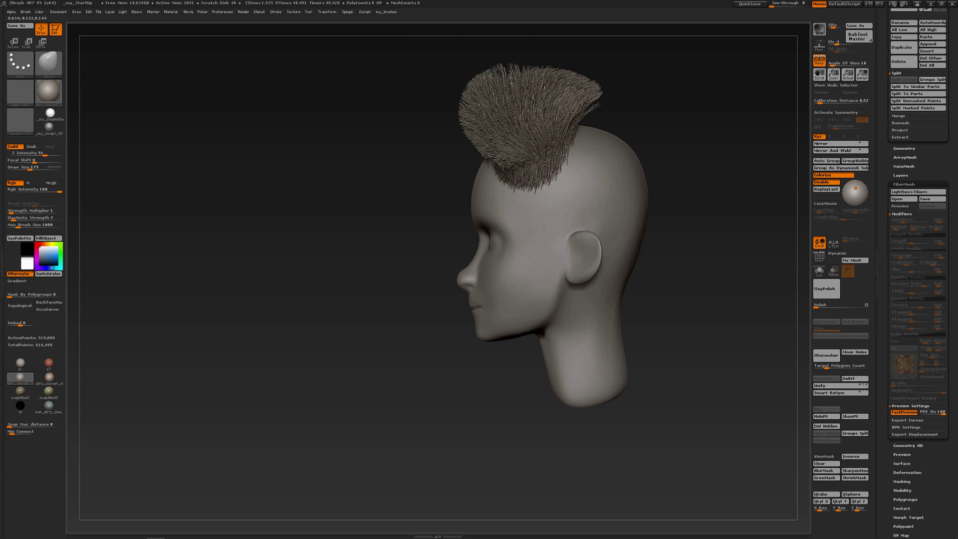